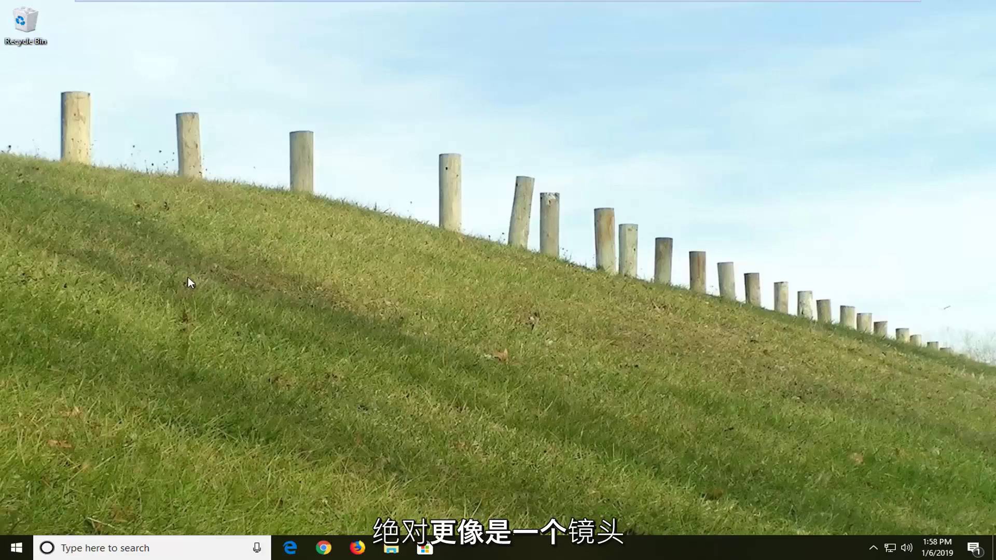
Launch Device Manager from the Start menu search results.
{"action": "left_click", "coordinate": [14, 549]}
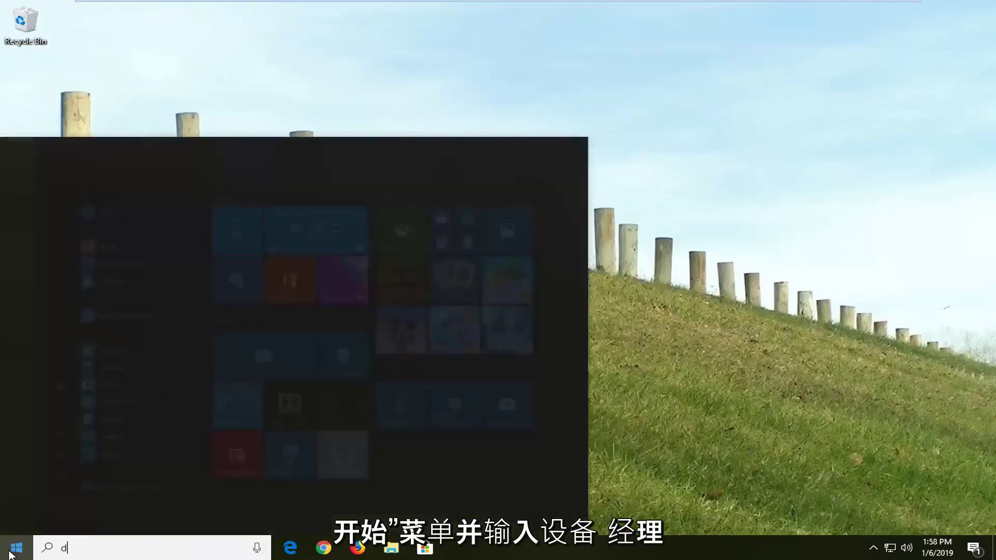
{"action": "type", "text": "device manager"}
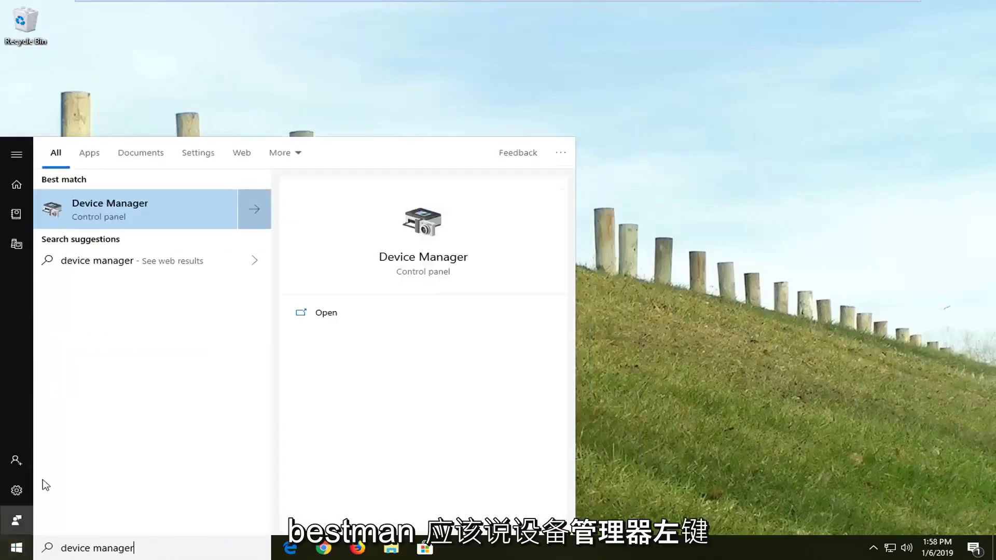
{"action": "left_click", "coordinate": [121, 206]}
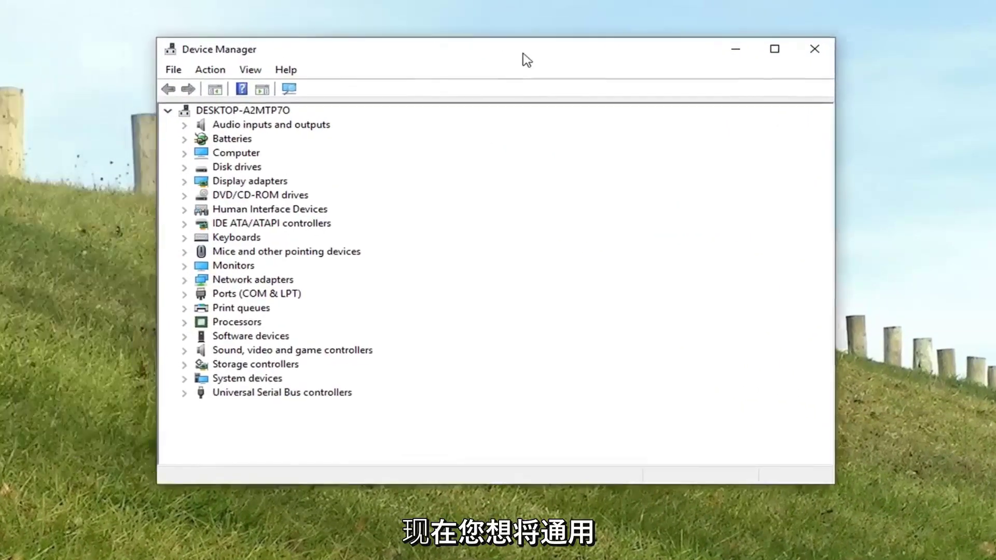
Expand the Universal Serial Bus controllers category to list the USB Root Hub devices.
{"action": "left_click", "coordinate": [294, 399]}
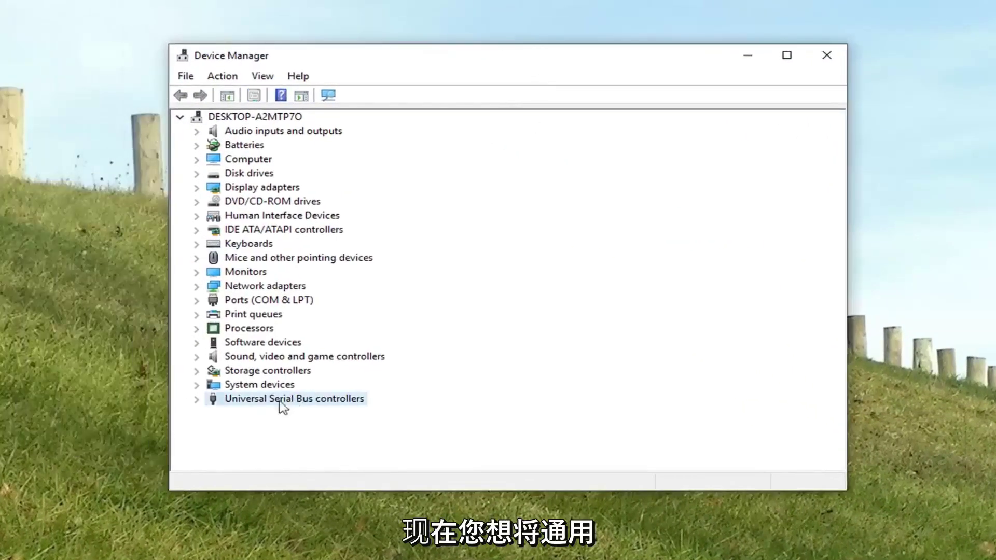
{"action": "left_click", "coordinate": [197, 406]}
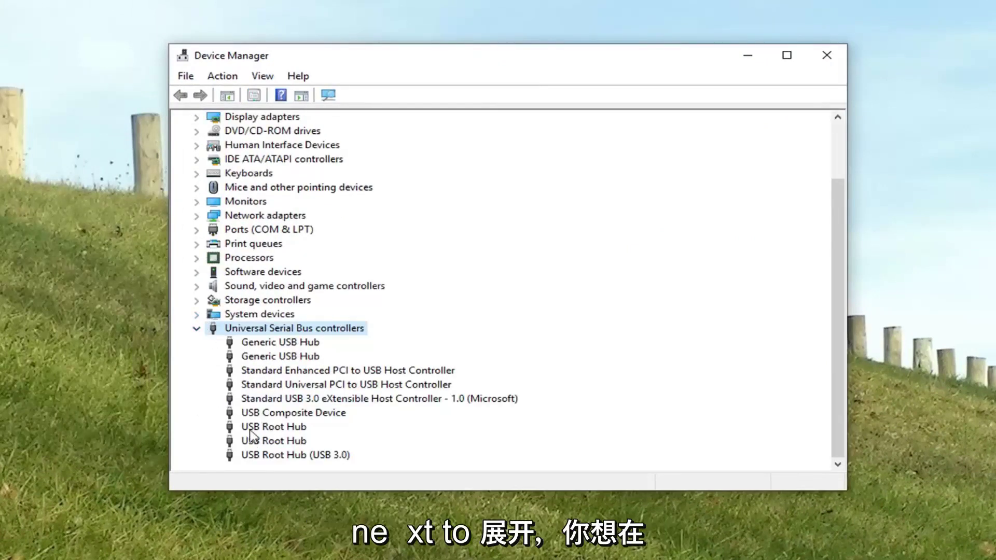
{"action": "left_click", "coordinate": [273, 426]}
{"action": "left_click", "coordinate": [288, 455]}
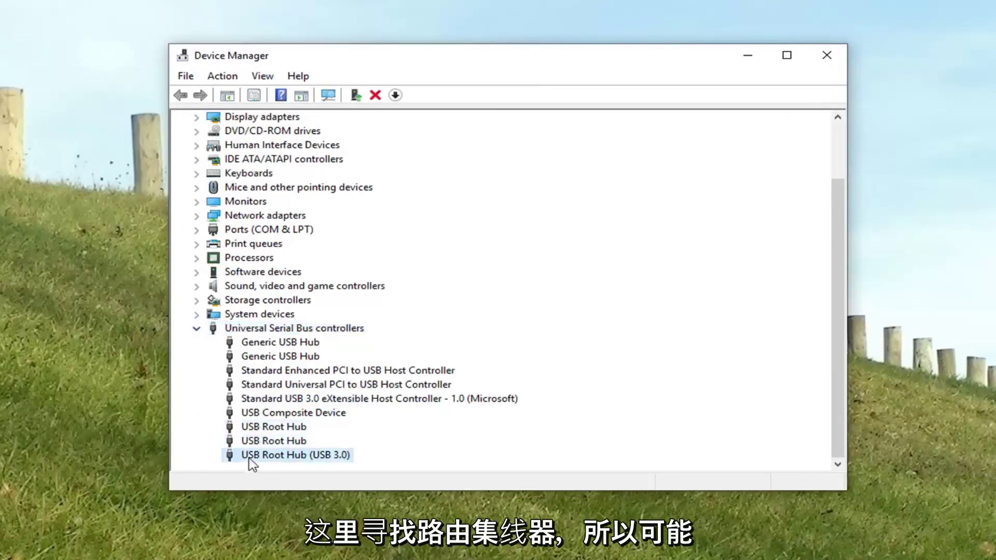
{"action": "left_click", "coordinate": [274, 426]}
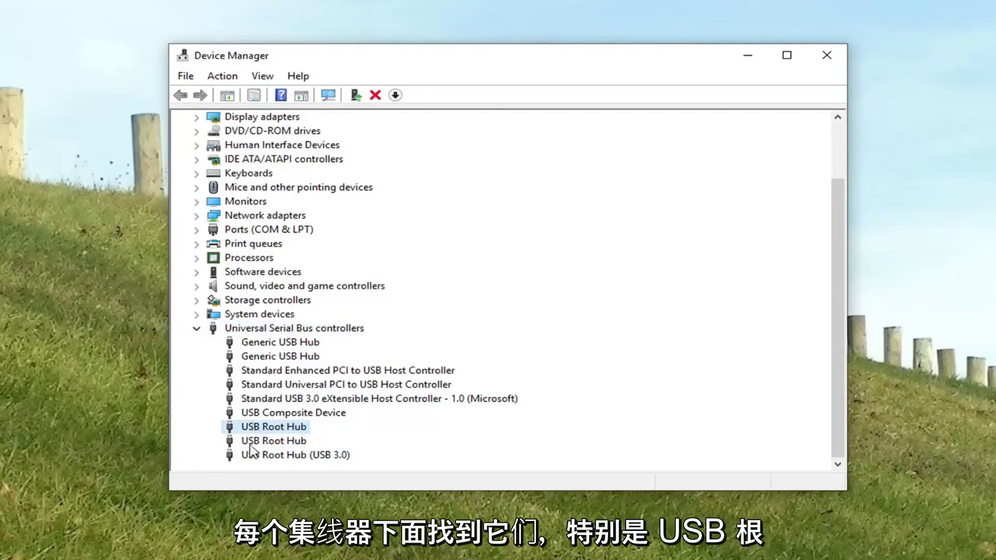
Bring up the Properties dialog of the first USB Root Hub.
{"action": "left_click", "coordinate": [264, 440]}
{"action": "left_click", "coordinate": [288, 455]}
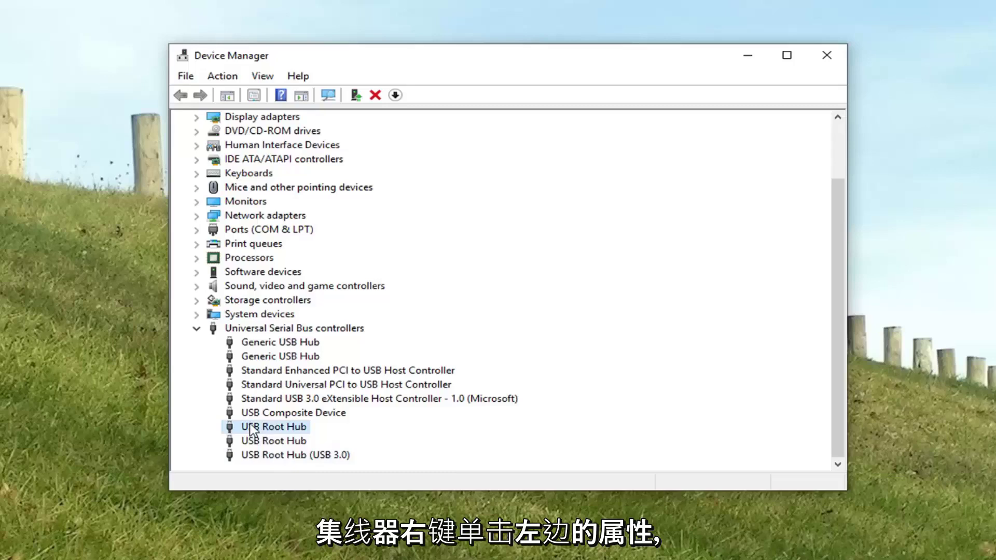
{"action": "left_click", "coordinate": [274, 427]}
{"action": "right_click", "coordinate": [257, 427]}
{"action": "left_click", "coordinate": [276, 514]}
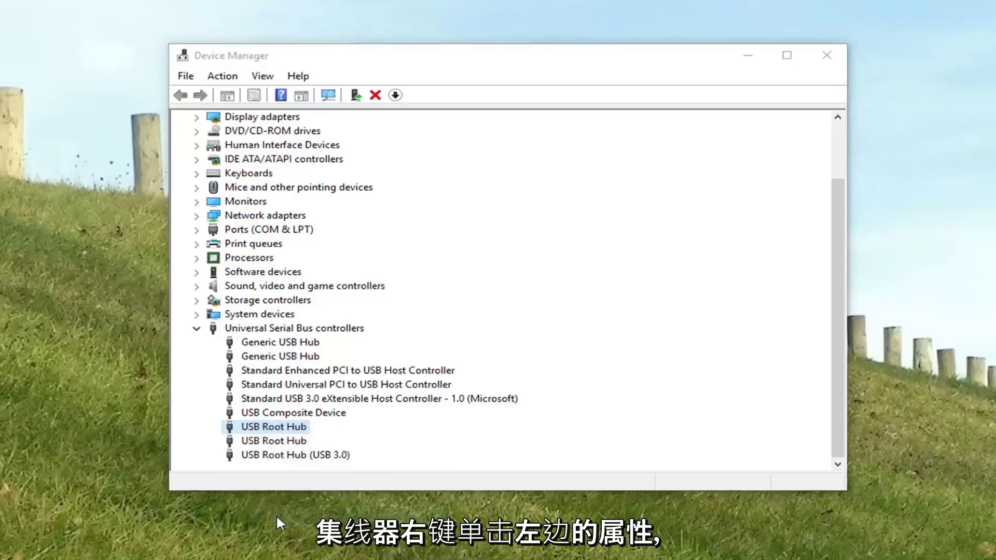
Turn off 'Allow the computer to turn off this device' for the first USB Root Hub.
{"action": "left_click", "coordinate": [620, 126]}
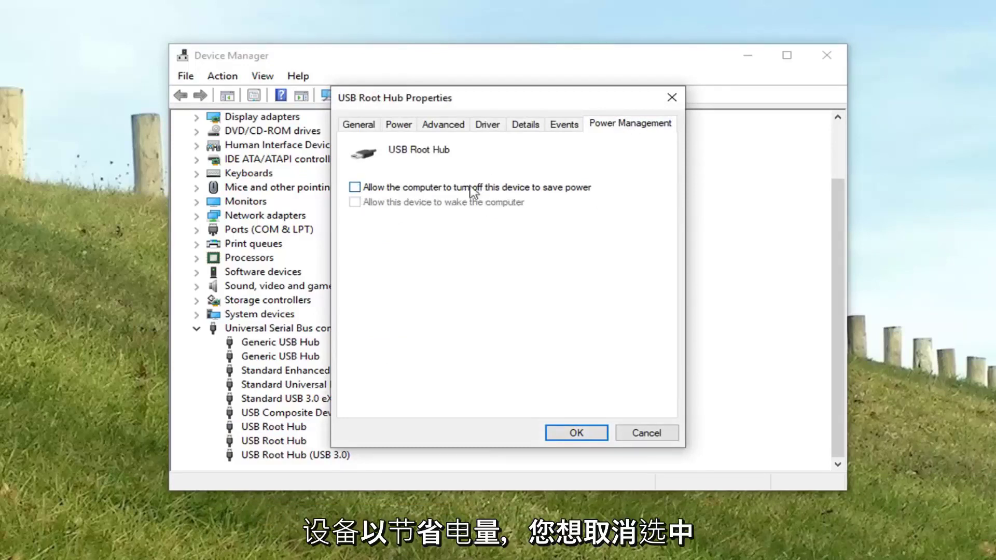
{"action": "left_click", "coordinate": [572, 435]}
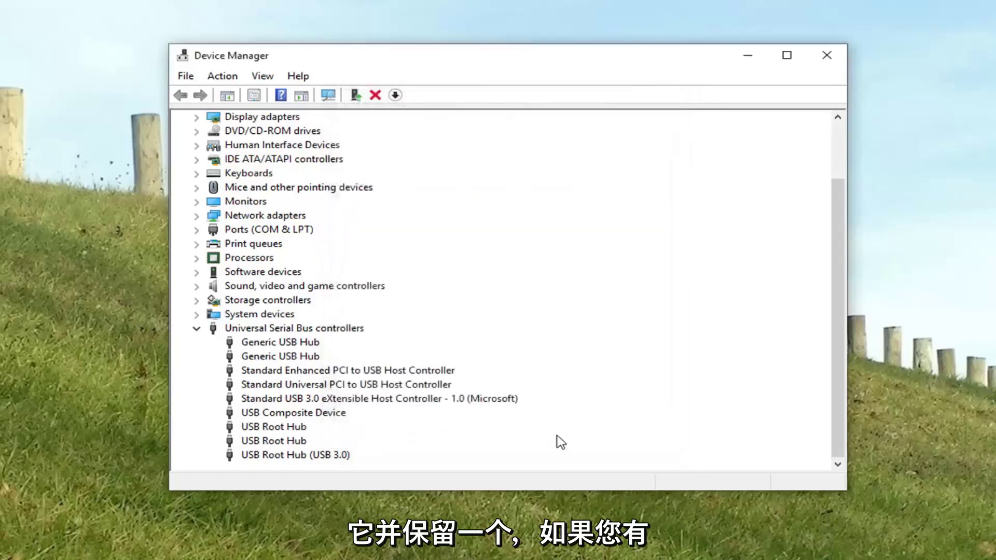
Disable the same power-saving option for the second USB Root Hub.
{"action": "double_click", "coordinate": [272, 440]}
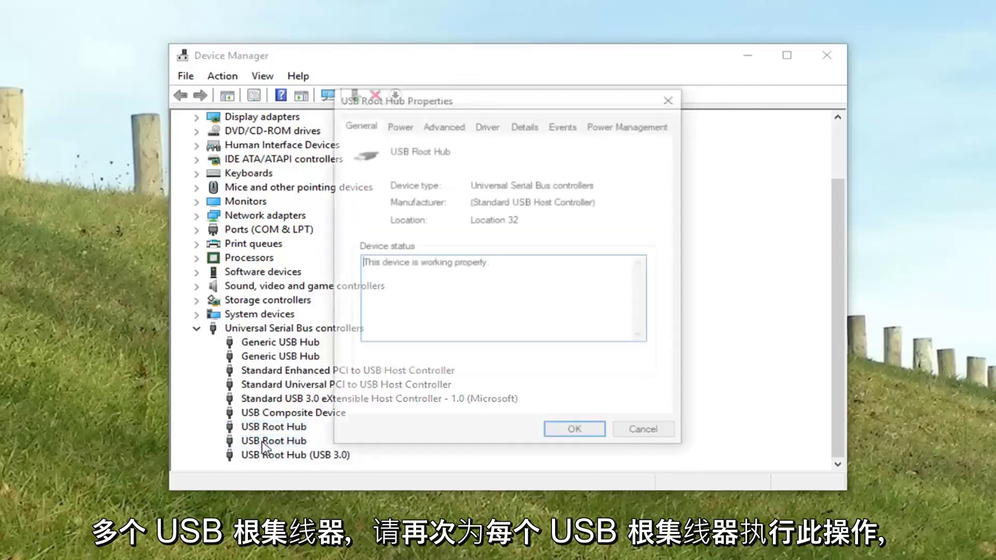
{"action": "left_click", "coordinate": [628, 125]}
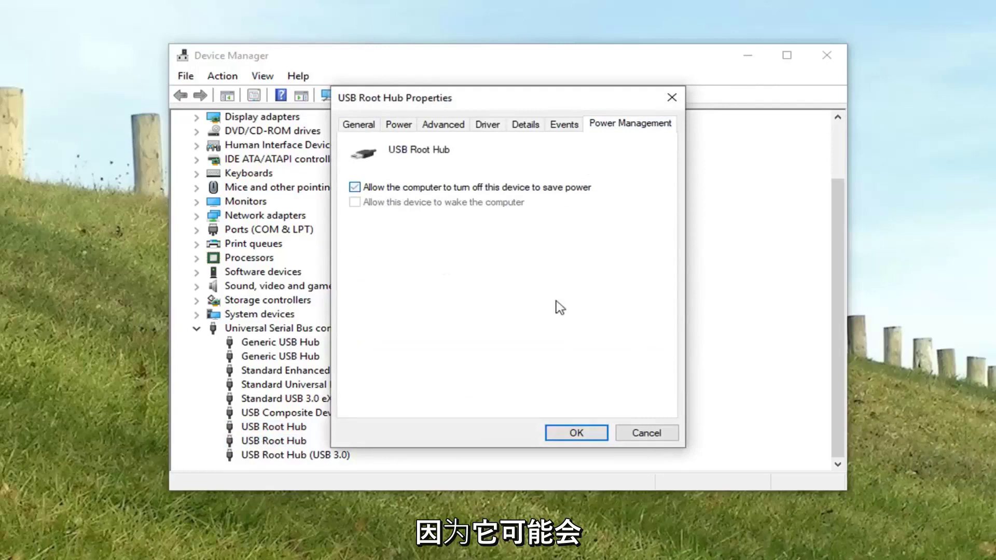
{"action": "left_click", "coordinate": [355, 187]}
{"action": "left_click", "coordinate": [577, 432]}
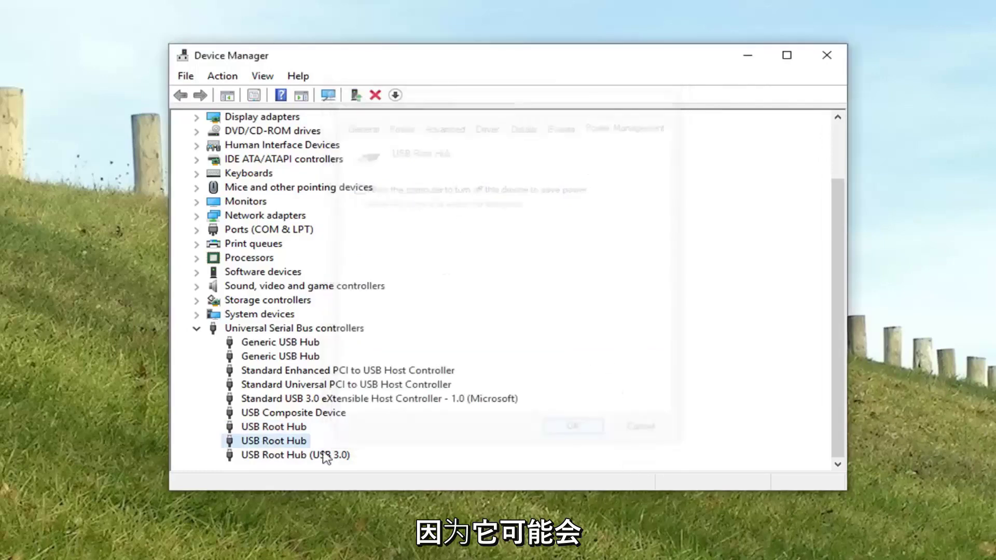
Disable the power-saving option for the USB Root Hub (USB 3.0) as well.
{"action": "double_click", "coordinate": [296, 455]}
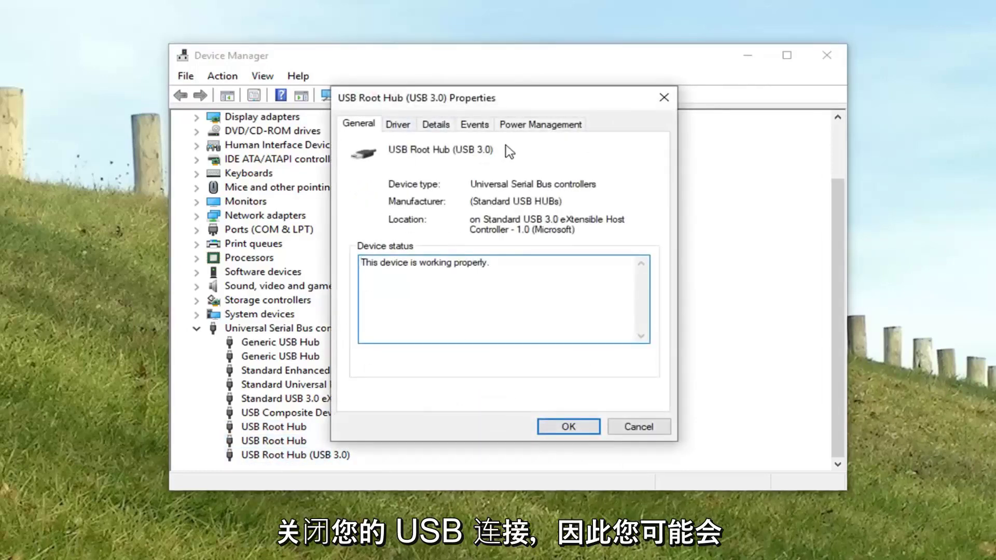
{"action": "left_click", "coordinate": [540, 124]}
{"action": "left_click", "coordinate": [355, 187]}
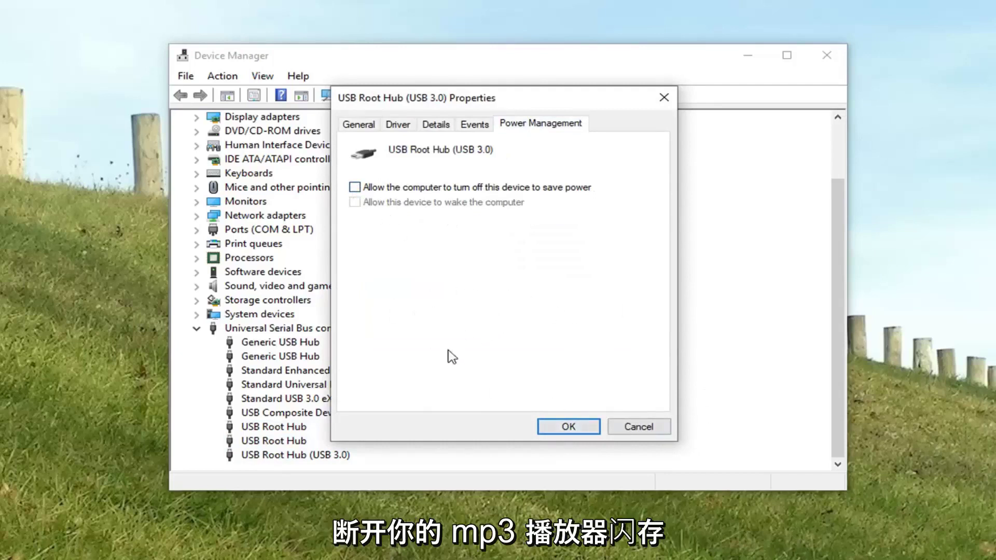
{"action": "left_click", "coordinate": [565, 427]}
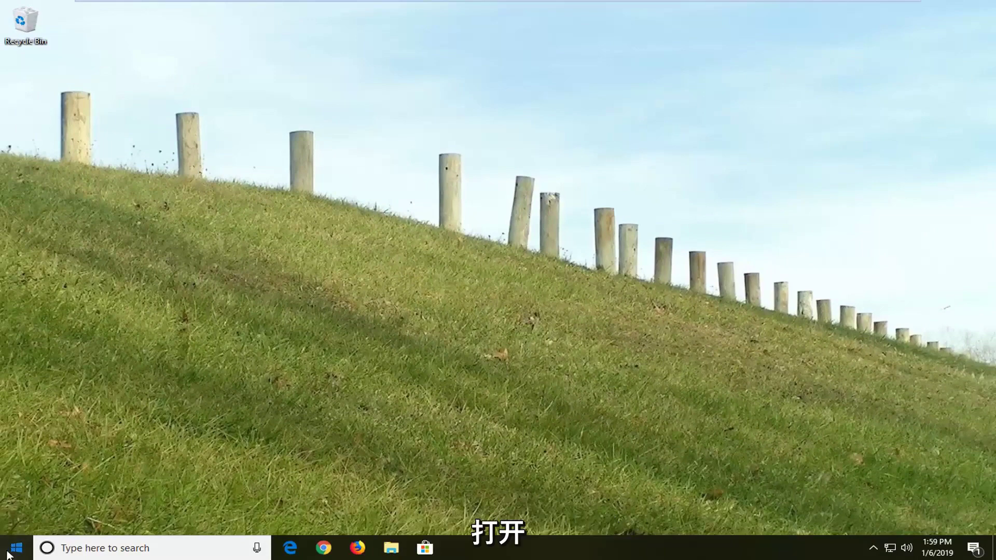
Launch Control Panel from the Start menu search results.
{"action": "left_click", "coordinate": [15, 549]}
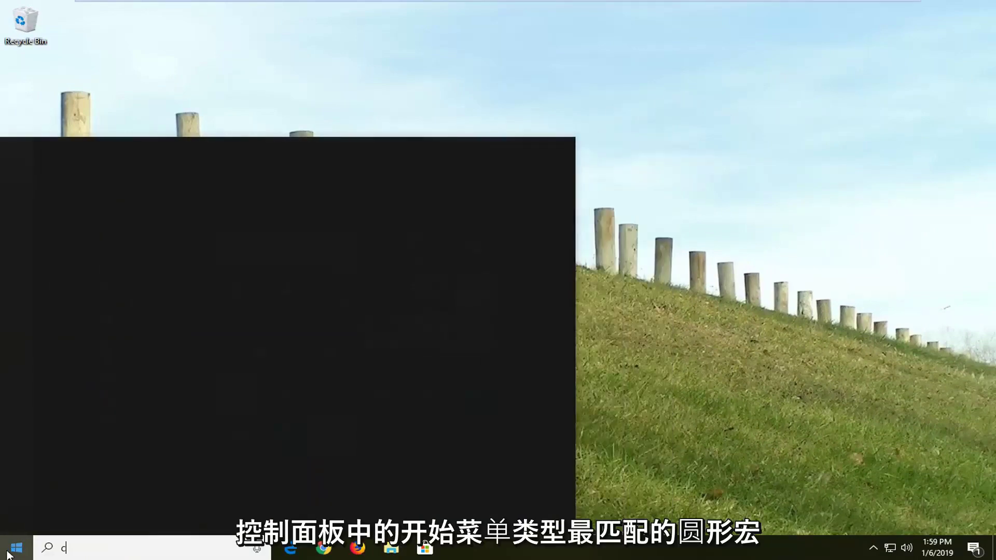
{"action": "type", "text": "control panel"}
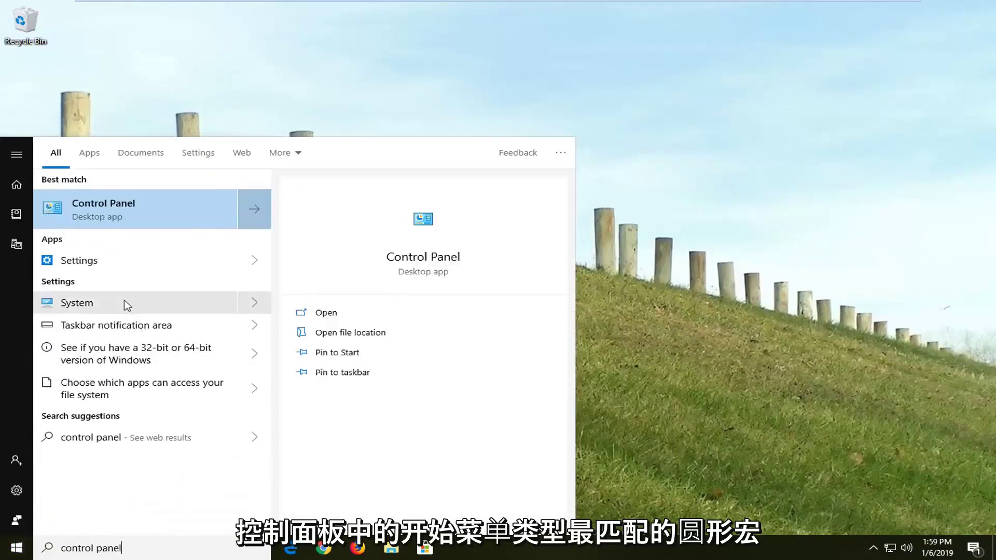
{"action": "left_click", "coordinate": [131, 212]}
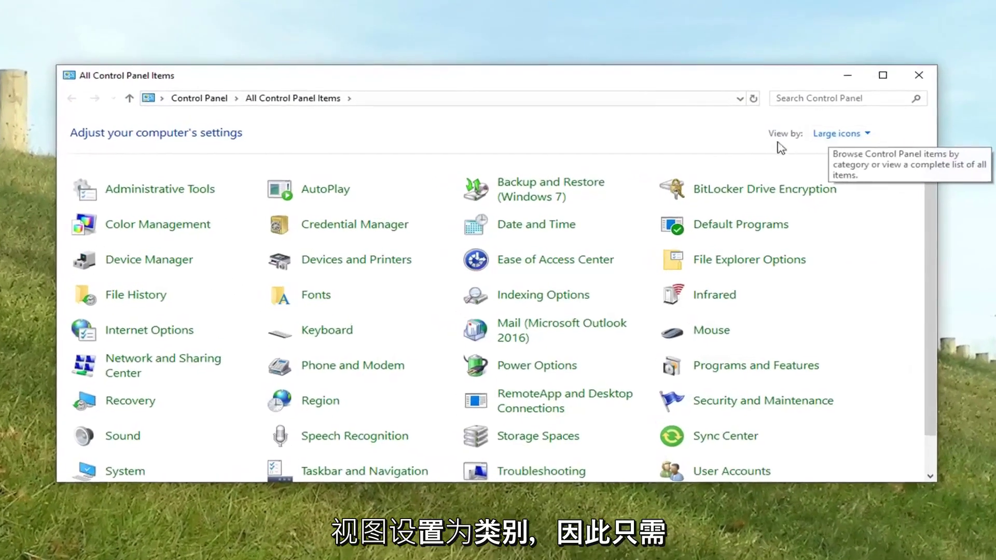
Switch Control Panel to Category view and reach Power Options under Hardware and Sound.
{"action": "left_click", "coordinate": [841, 133]}
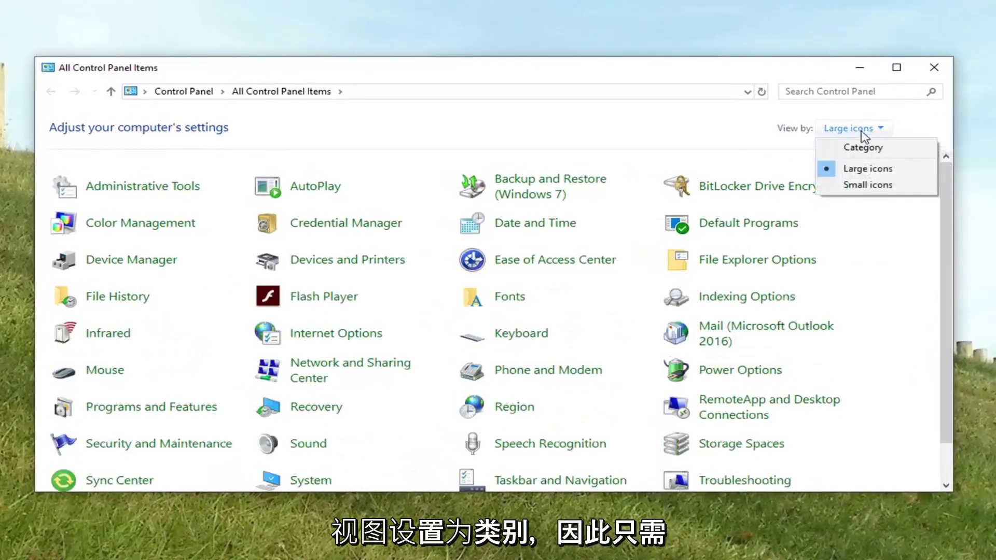
{"action": "left_click", "coordinate": [855, 148]}
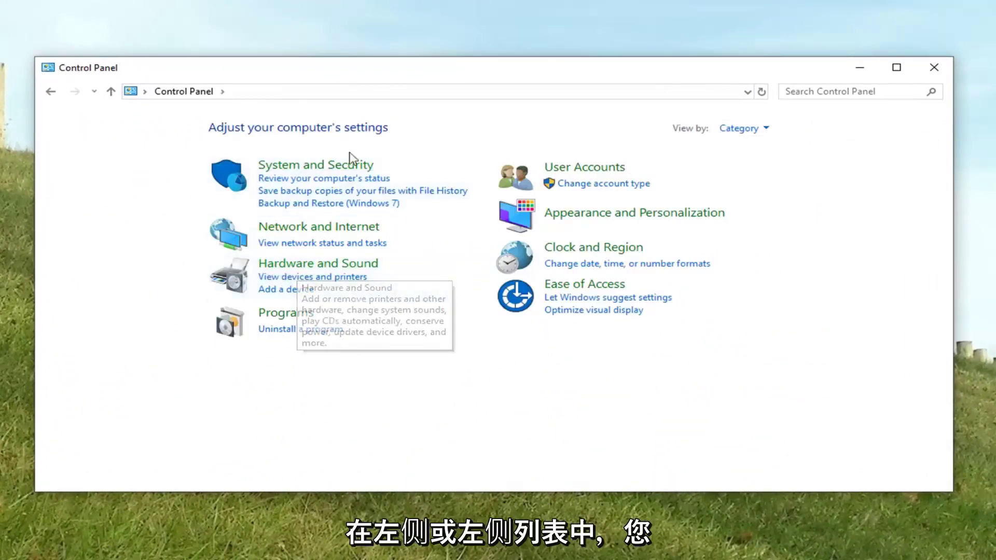
{"action": "left_click", "coordinate": [318, 269]}
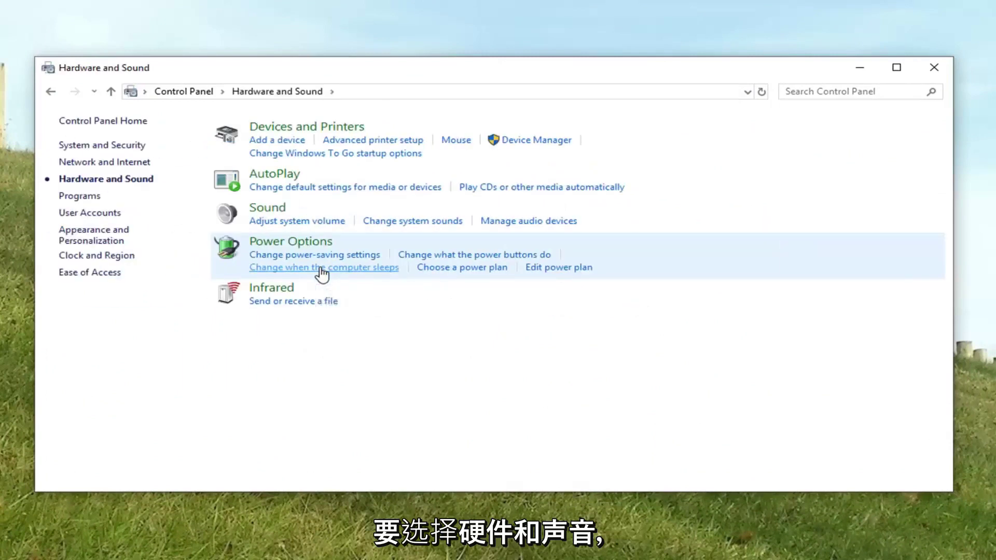
{"action": "left_click", "coordinate": [304, 246]}
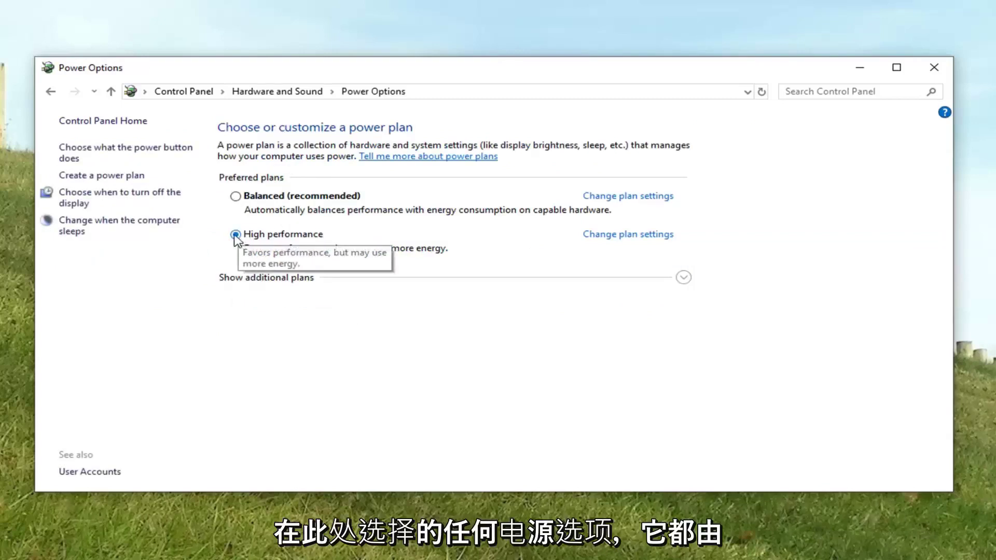
Edit the High performance plan and bring up its advanced power settings.
{"action": "left_click", "coordinate": [617, 236]}
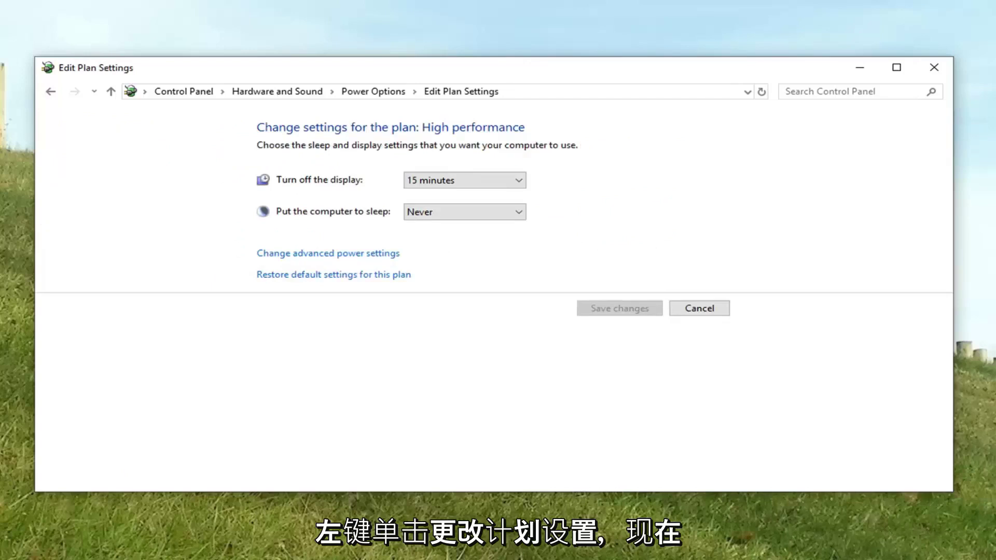
{"action": "left_click", "coordinate": [379, 258]}
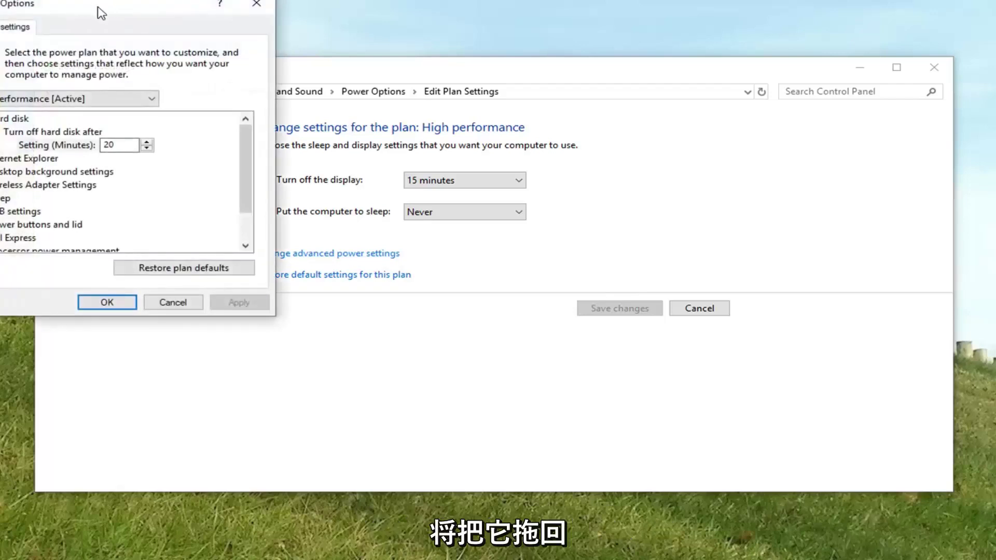
Reveal the USB selective suspend setting under USB settings in the advanced dialog.
{"action": "left_click_drag", "start_coordinate": [111, 5], "coordinate": [478, 106]}
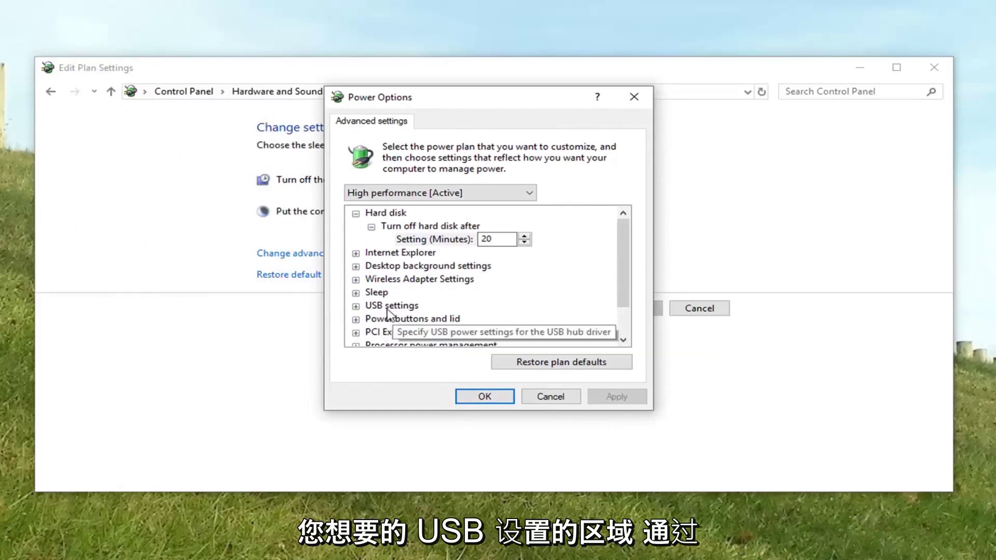
{"action": "left_click", "coordinate": [356, 306]}
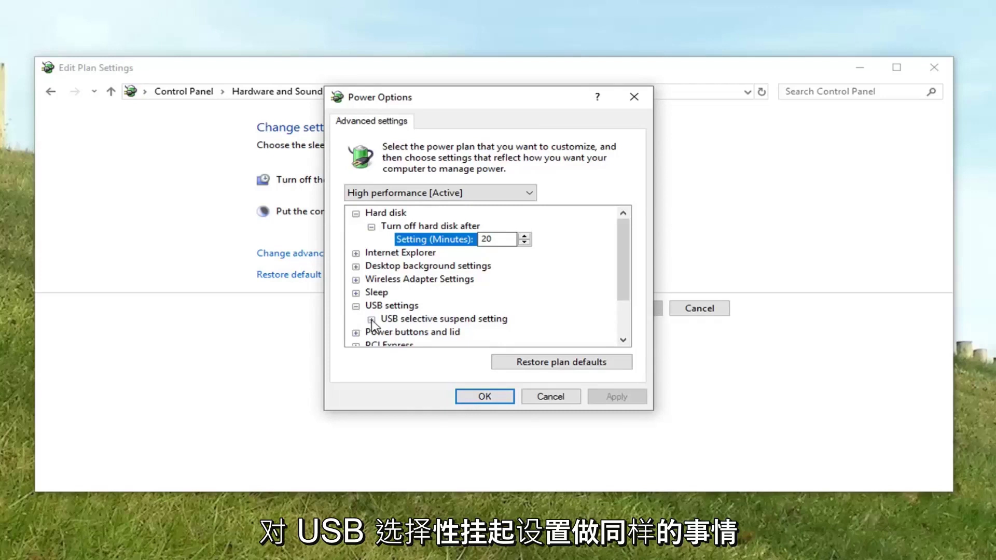
{"action": "left_click", "coordinate": [372, 320]}
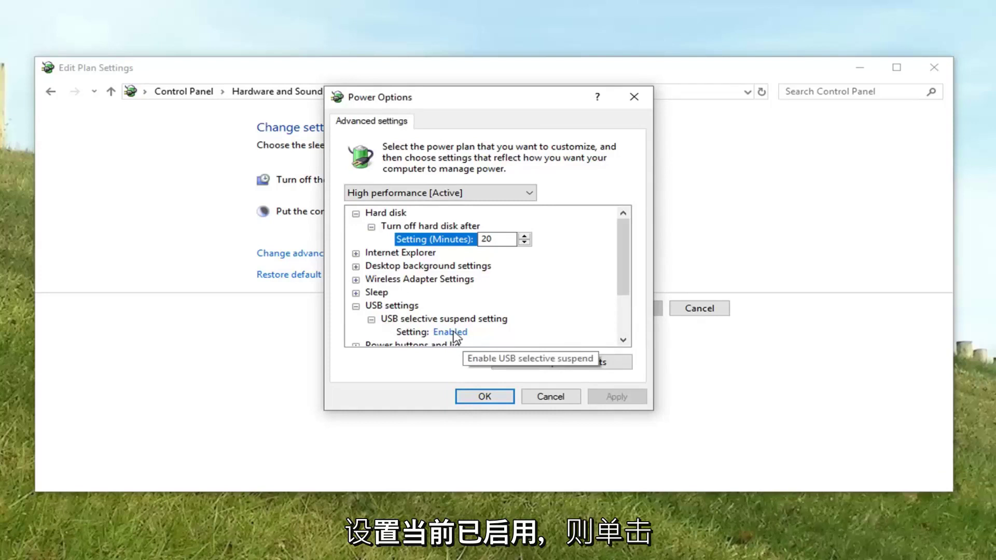
{"action": "left_click", "coordinate": [452, 332]}
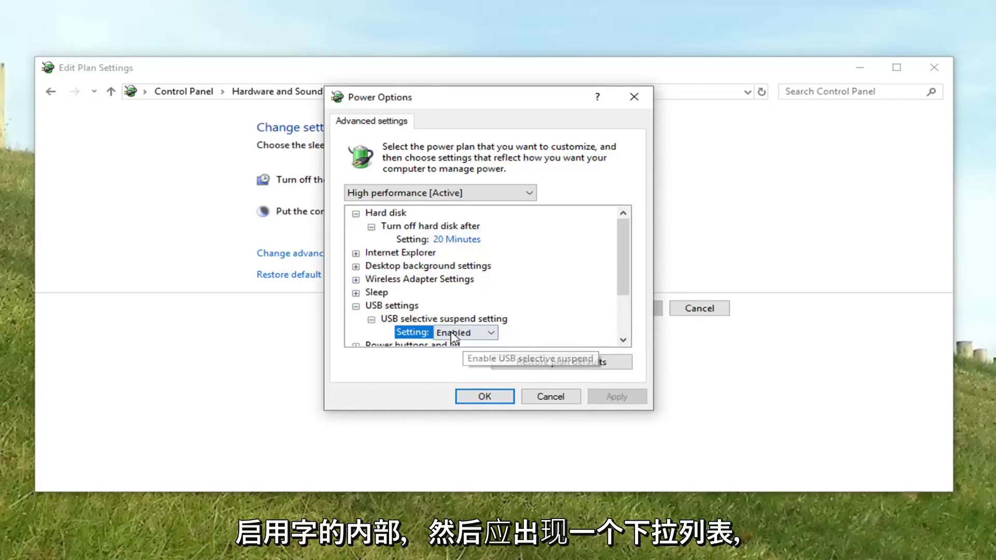
Set USB selective suspend to Disabled and confirm the advanced power settings.
{"action": "left_click", "coordinate": [490, 333]}
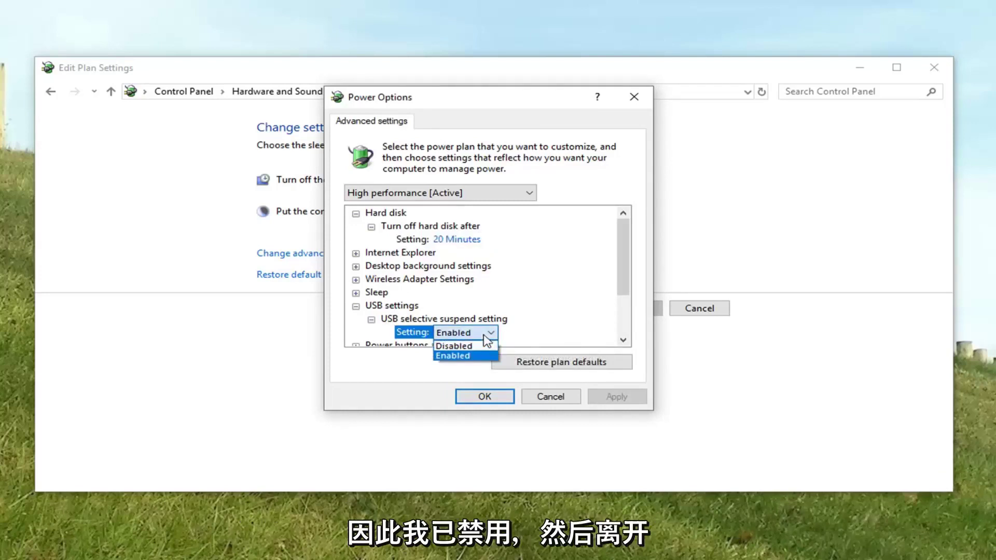
{"action": "left_click", "coordinate": [460, 355]}
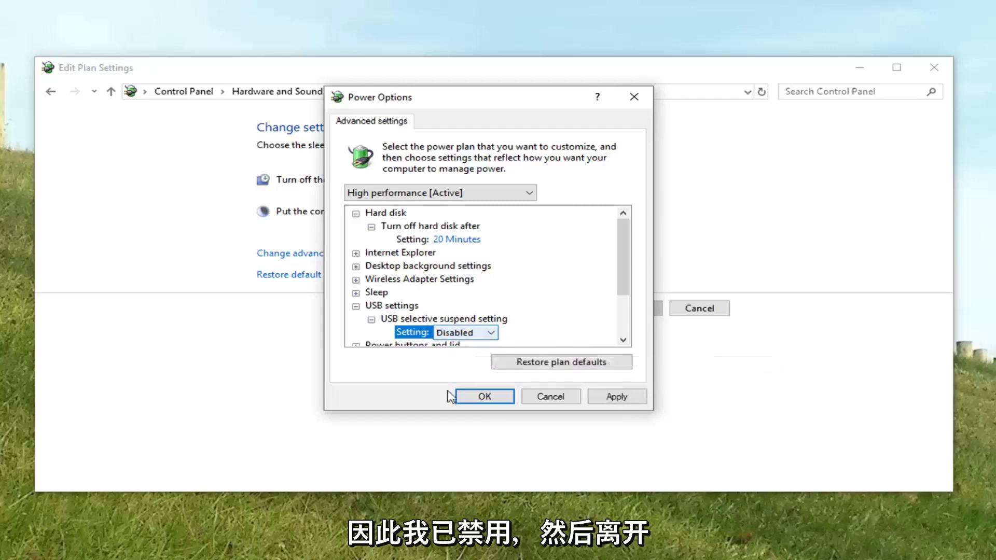
{"action": "left_click", "coordinate": [617, 396]}
{"action": "left_click", "coordinate": [484, 397]}
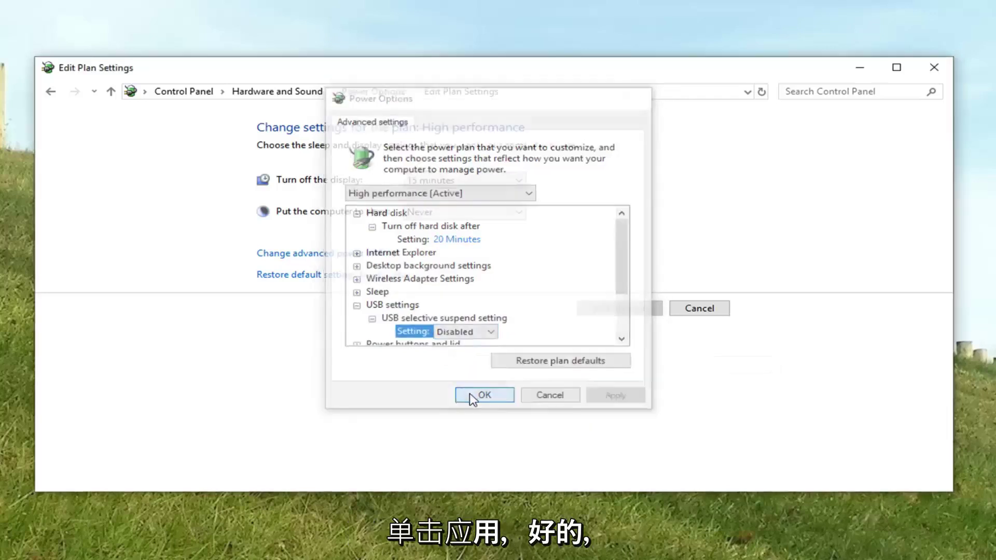